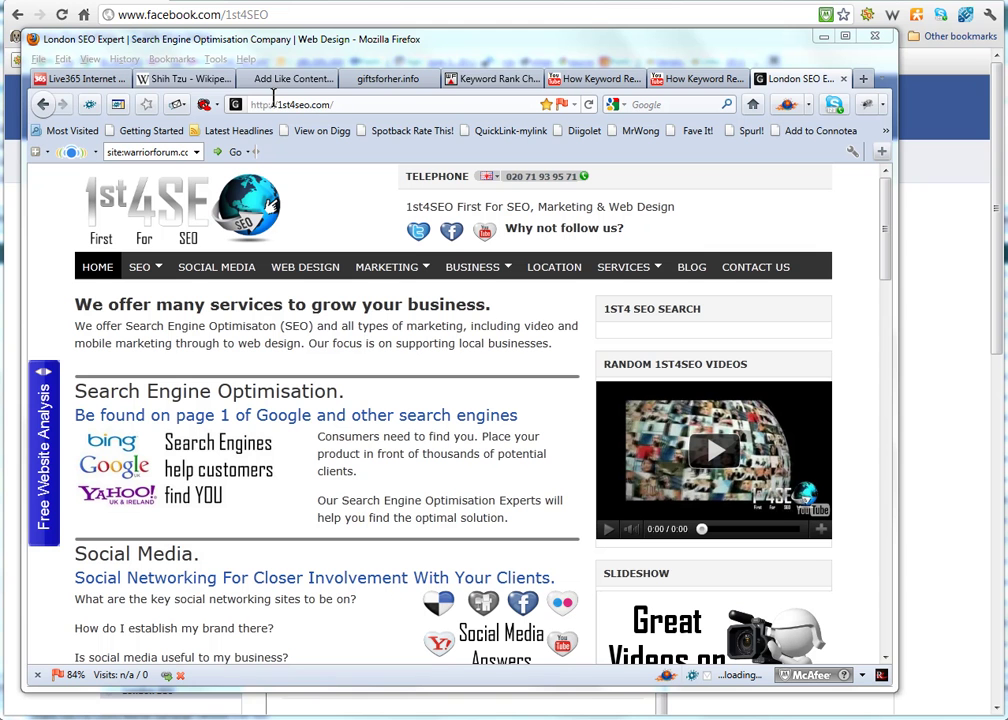
In KeReGen options, set Google to the .co.uk domain and Yahoo! to United Kingdom, then save
{"action": "left_click", "coordinate": [216, 59]}
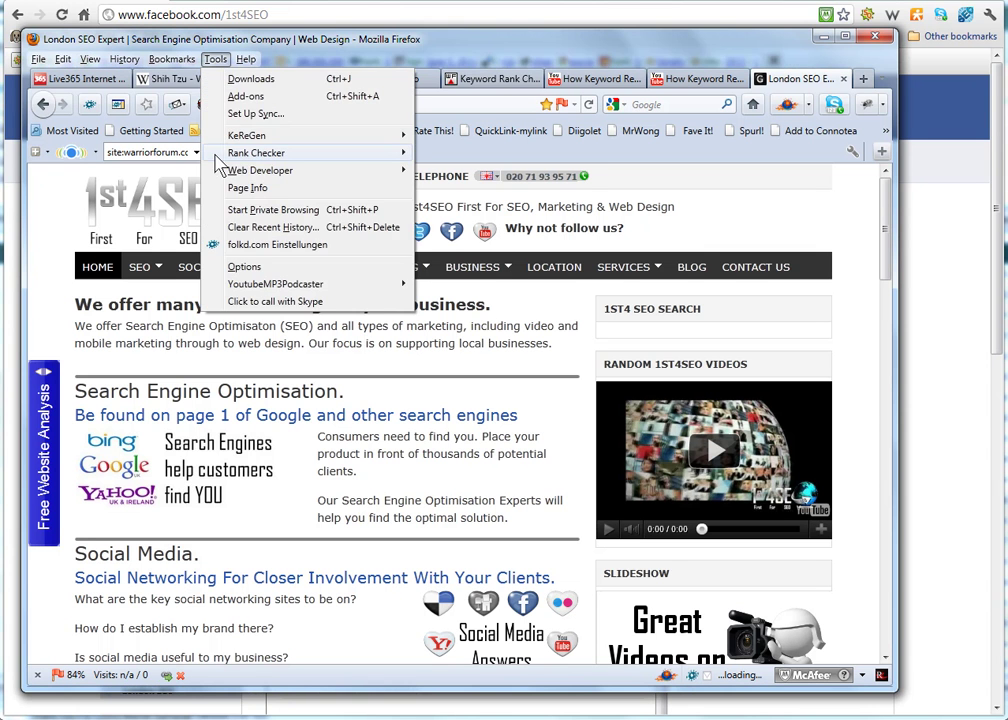
{"action": "mouse_move", "coordinate": [255, 144]}
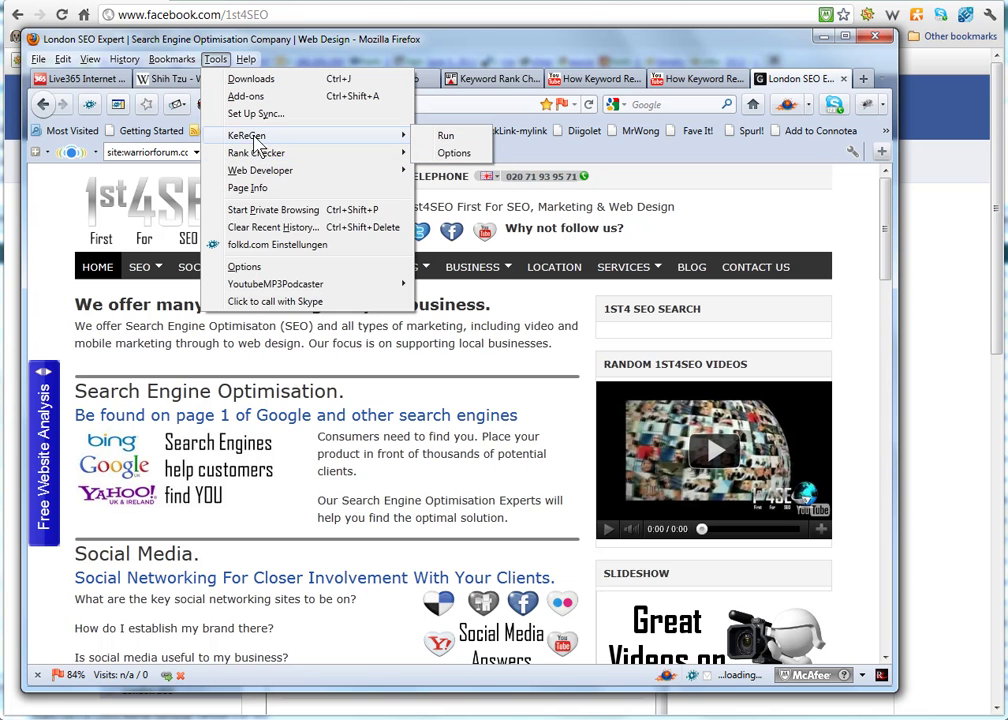
{"action": "left_click", "coordinate": [455, 156]}
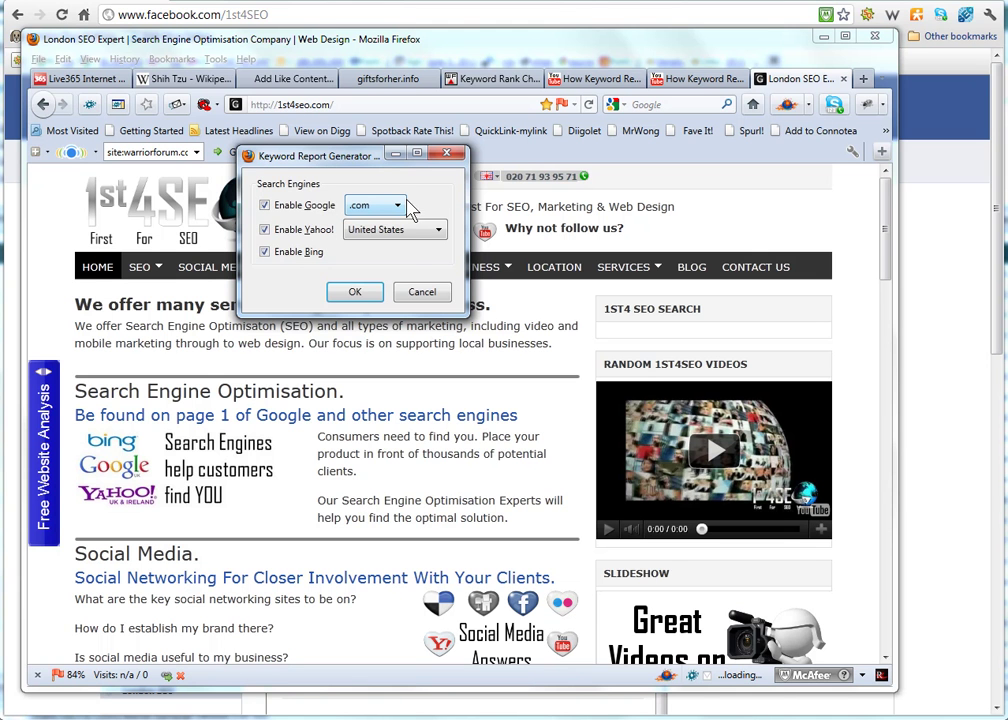
{"action": "left_click", "coordinate": [397, 209]}
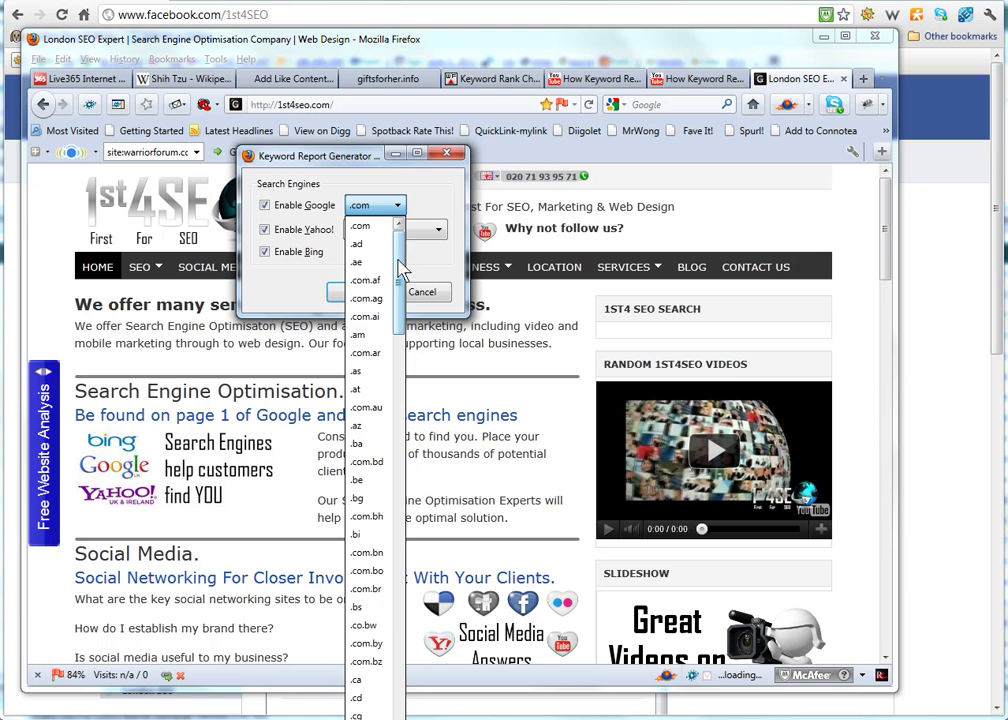
{"action": "left_click_drag", "start_coordinate": [400, 268], "coordinate": [407, 587]}
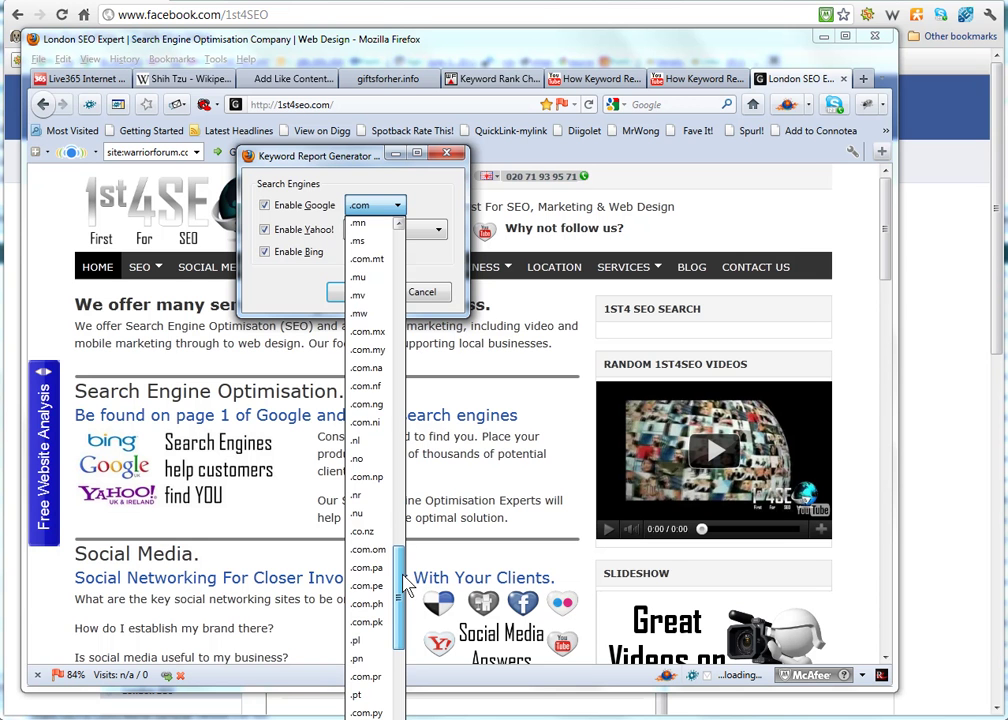
{"action": "left_click_drag", "start_coordinate": [405, 585], "coordinate": [405, 705]}
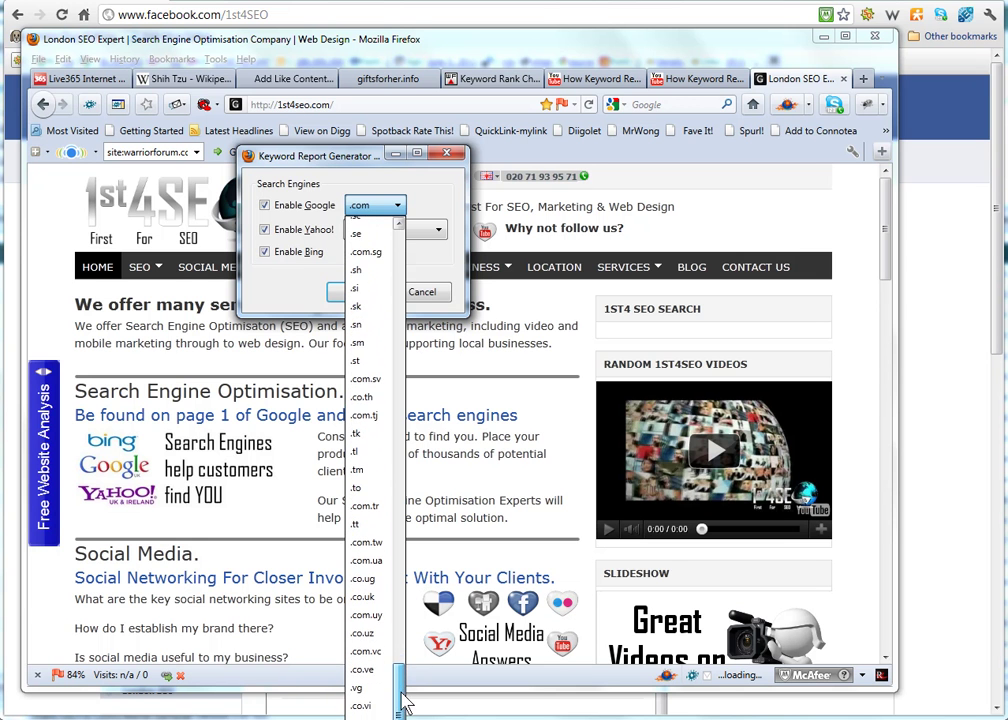
{"action": "left_click", "coordinate": [370, 600]}
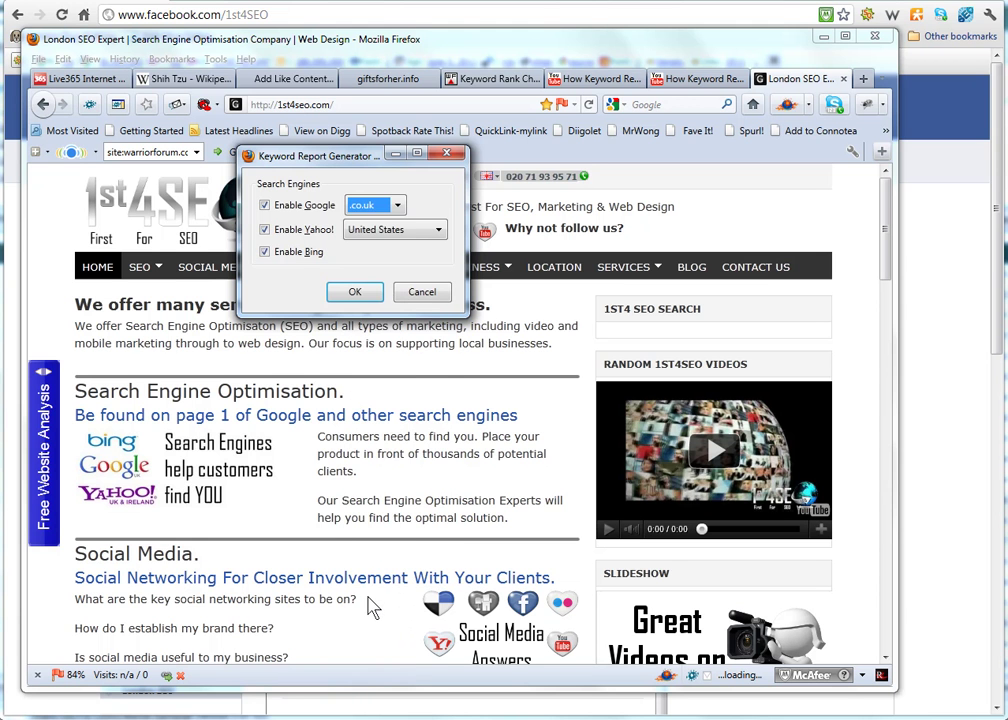
{"action": "left_click", "coordinate": [440, 234]}
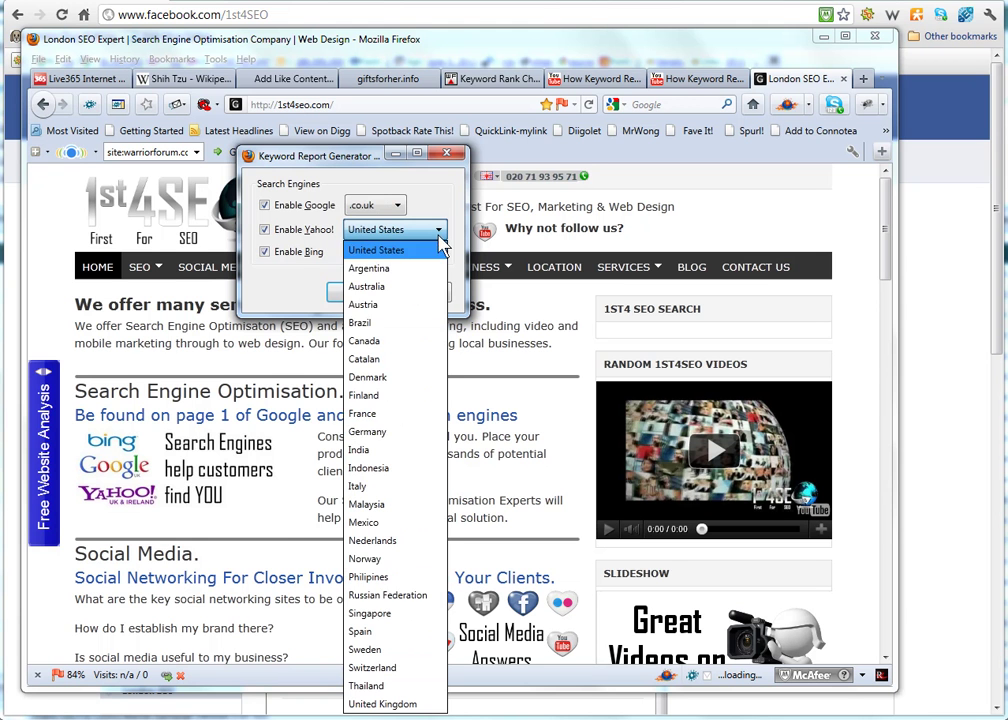
{"action": "left_click", "coordinate": [385, 704]}
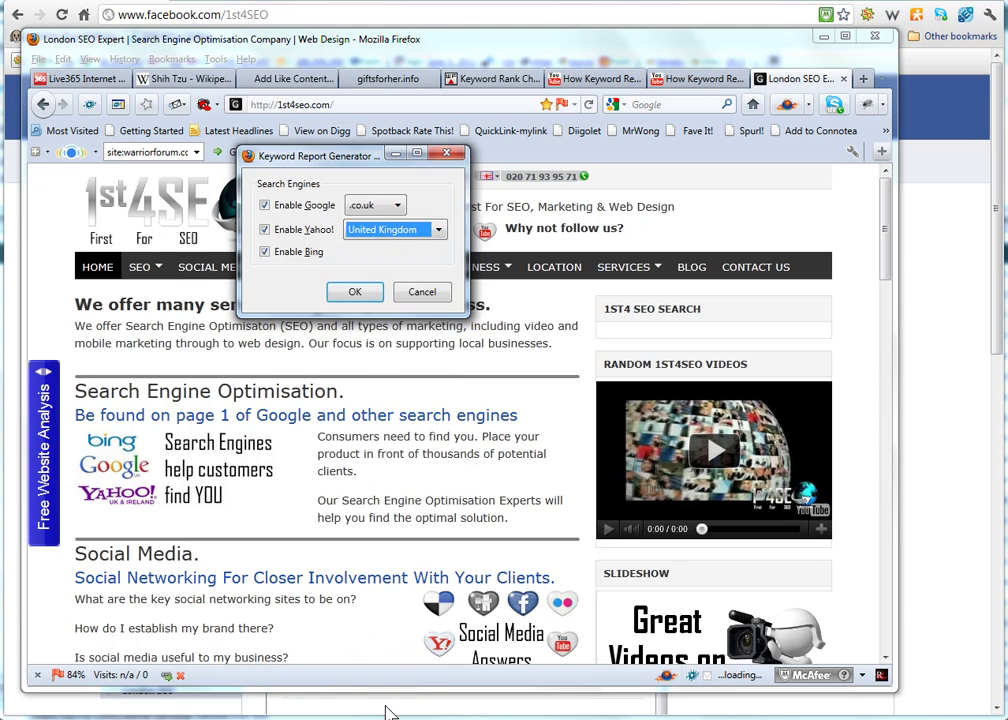
{"action": "left_click", "coordinate": [353, 292]}
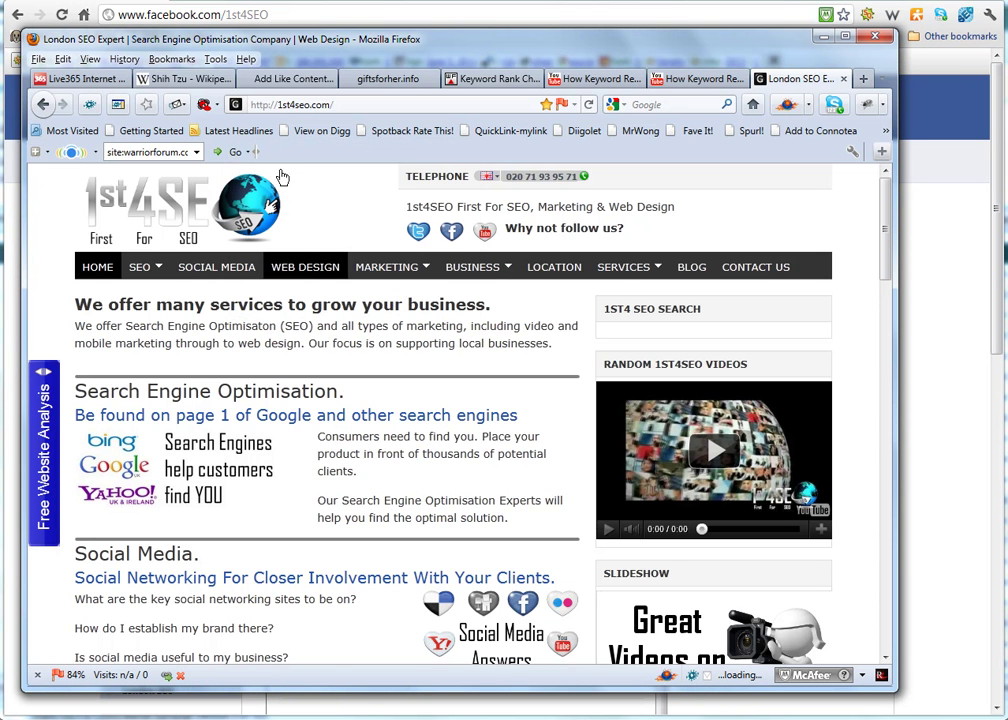
Launch the Keyword Report Generator from Tools > KeReGen and drag its window fully on screen
{"action": "left_click", "coordinate": [215, 60]}
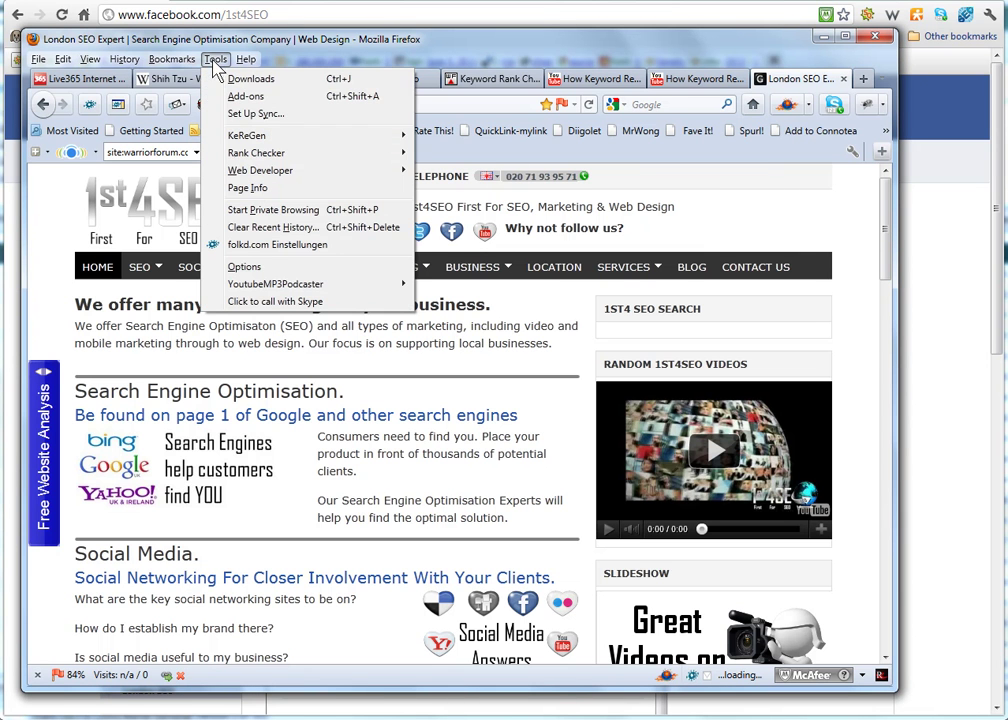
{"action": "mouse_move", "coordinate": [232, 138]}
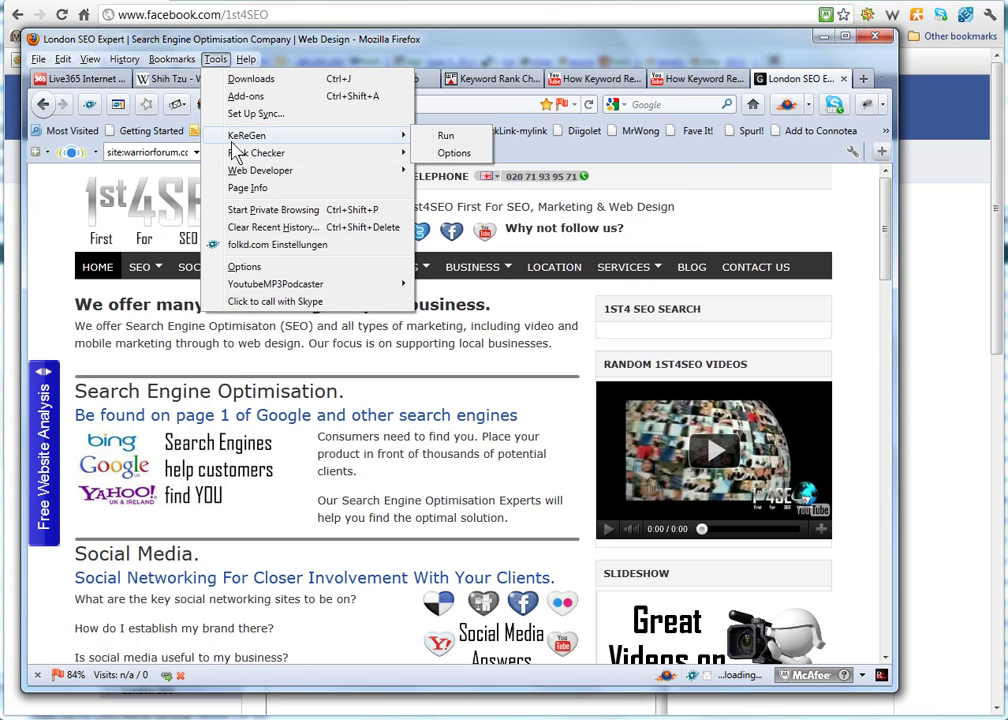
{"action": "left_click", "coordinate": [447, 140]}
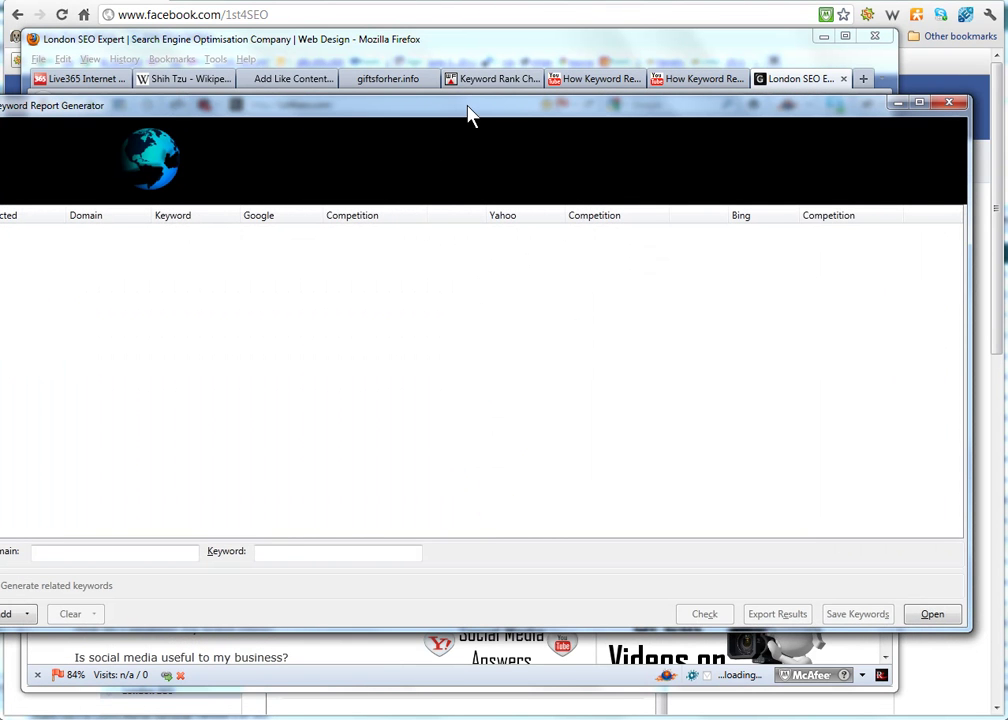
{"action": "left_click_drag", "start_coordinate": [468, 113], "coordinate": [502, 113]}
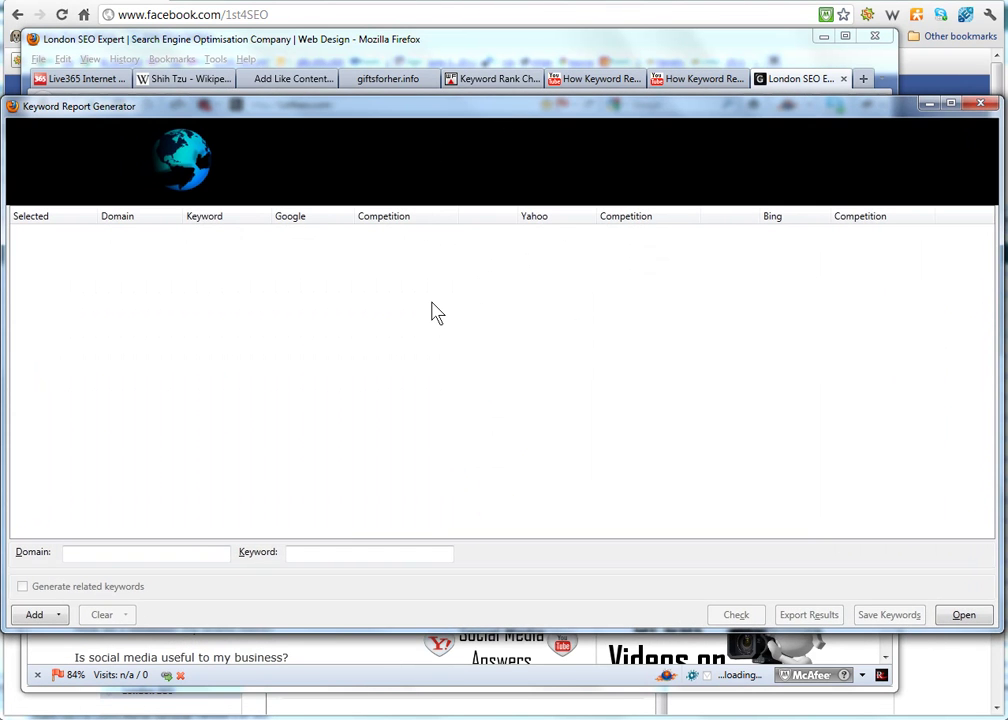
{"action": "left_click", "coordinate": [59, 615]}
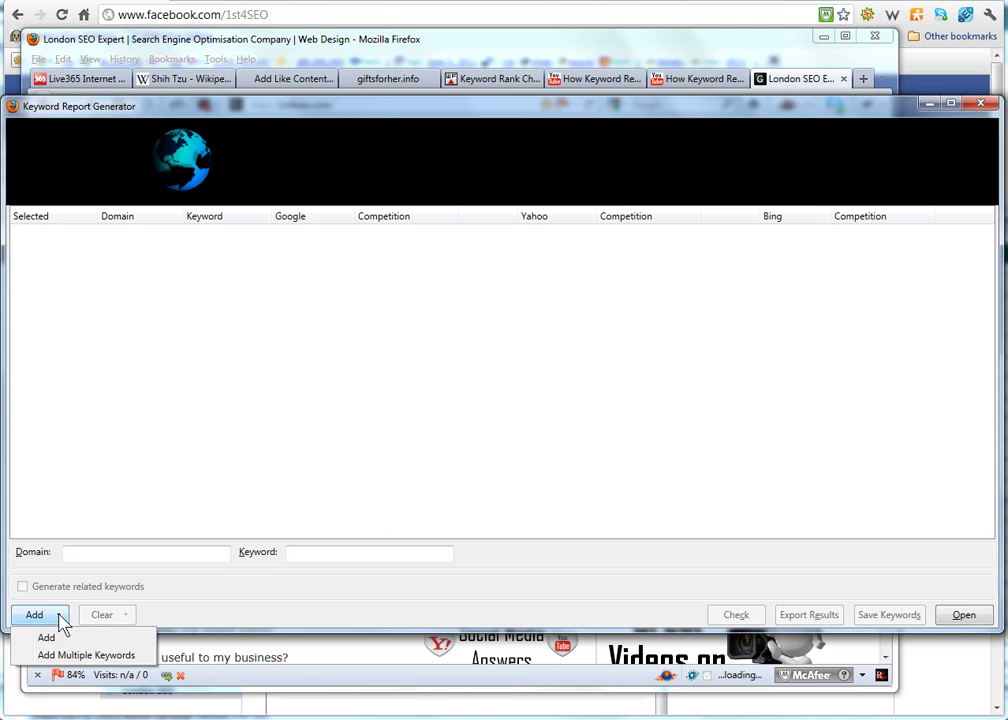
Paste the eight 1st4seo.com keywords into Add Multiple Keywords, add them, and close the window
{"action": "left_click", "coordinate": [88, 660]}
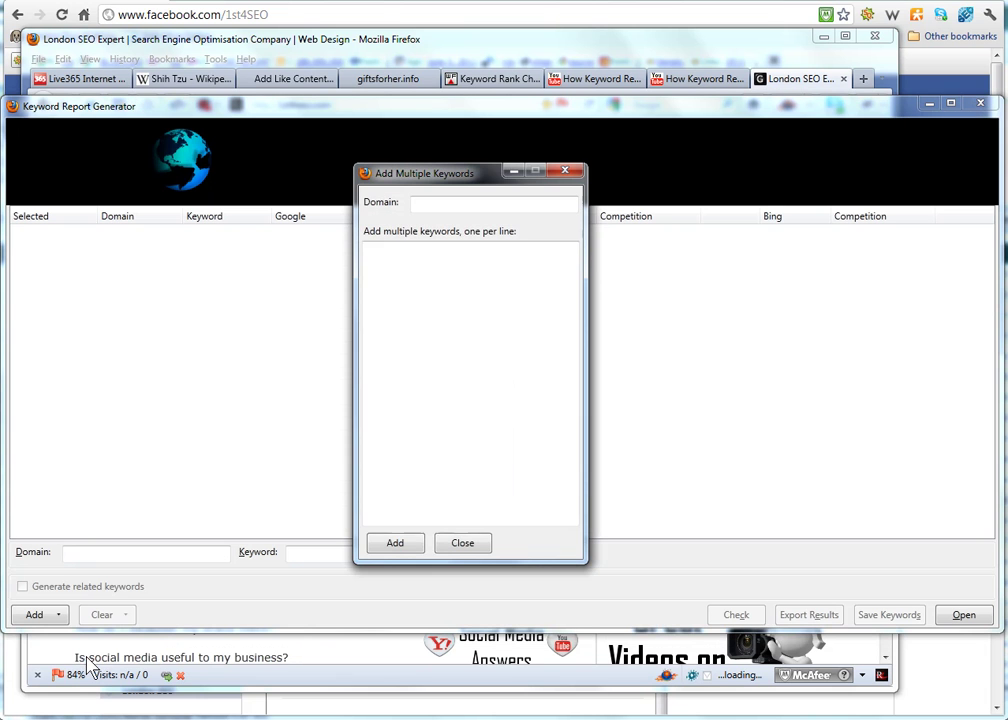
{"action": "left_click", "coordinate": [428, 205]}
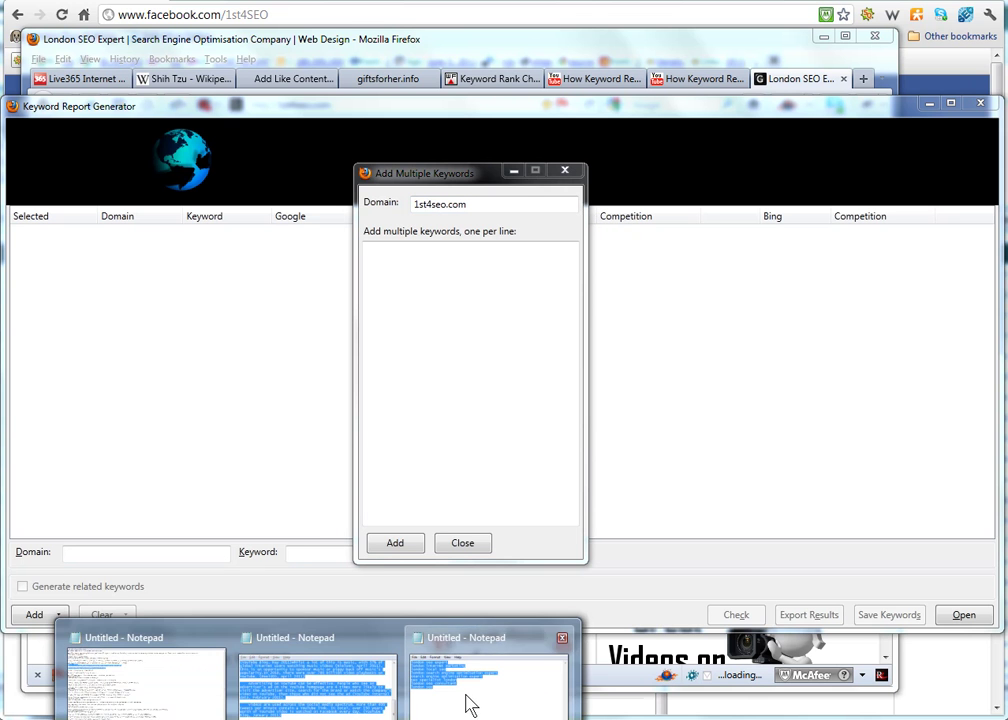
{"action": "left_click", "coordinate": [466, 704]}
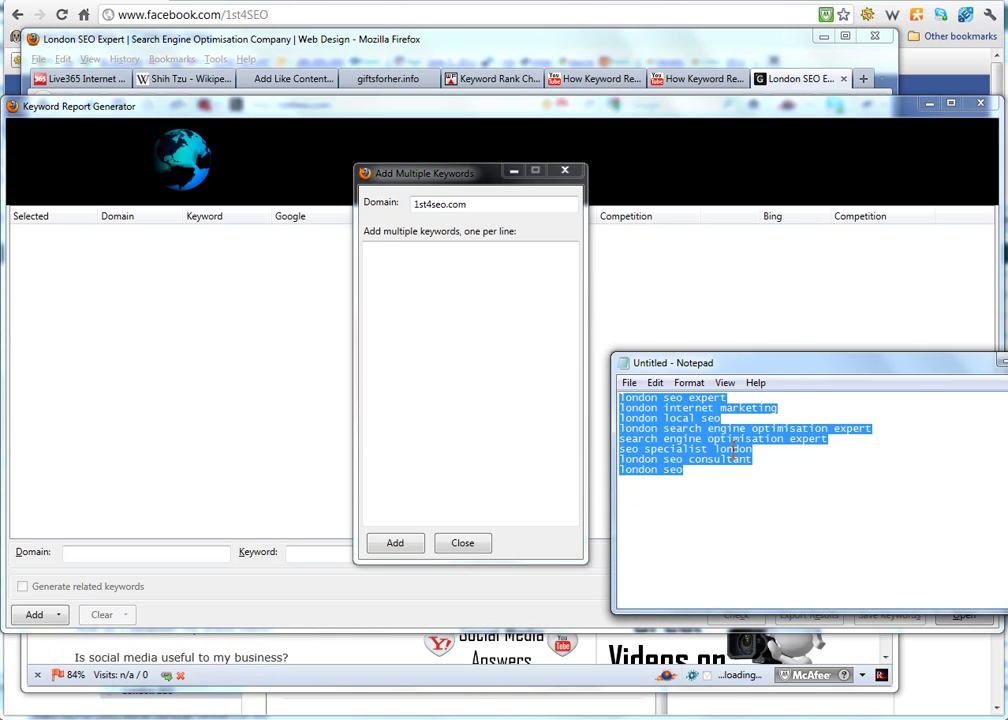
{"action": "left_click", "coordinate": [373, 260]}
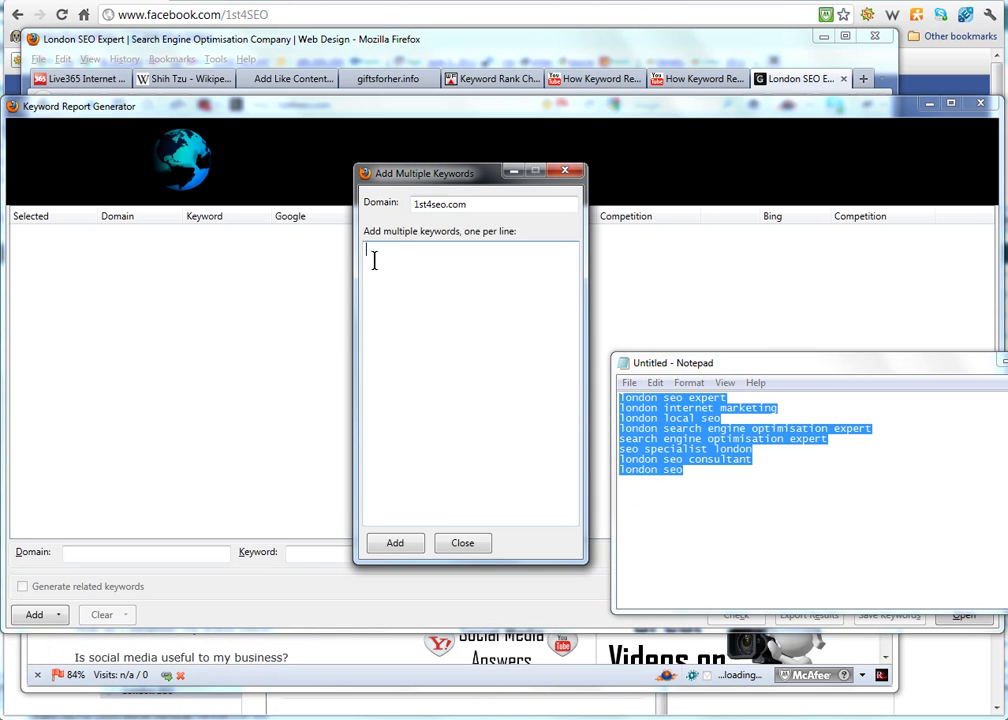
{"action": "type", "text": "london seo expert london internet marketing london local seo london search engine optimisation expert search engine optimisation expert seo specialist london london seo consultant london seo"}
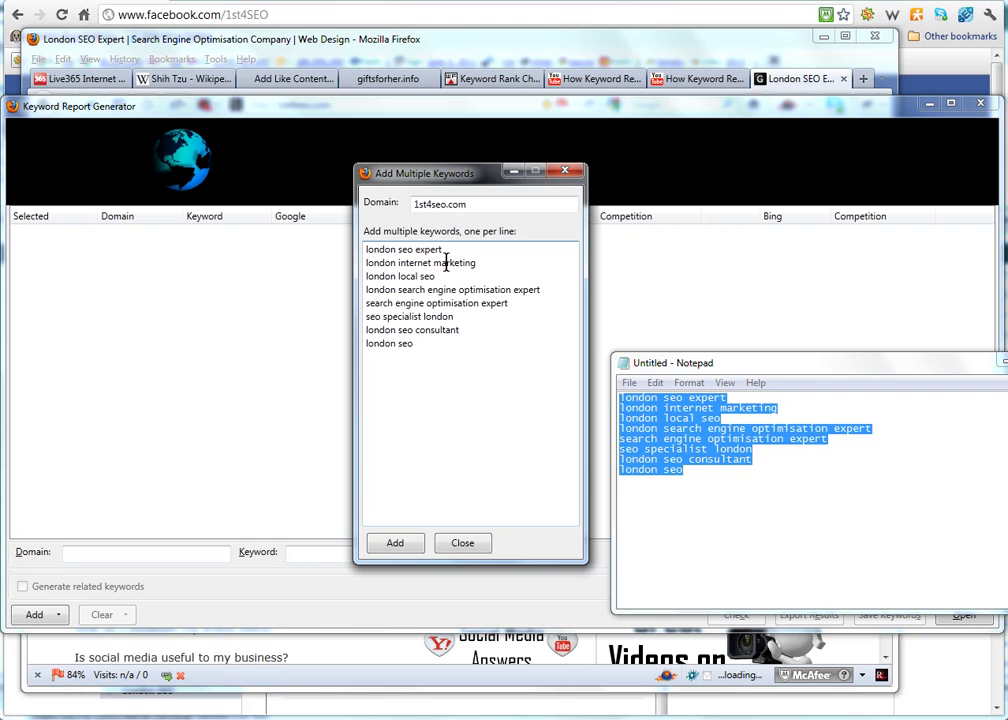
{"action": "left_click", "coordinate": [396, 545]}
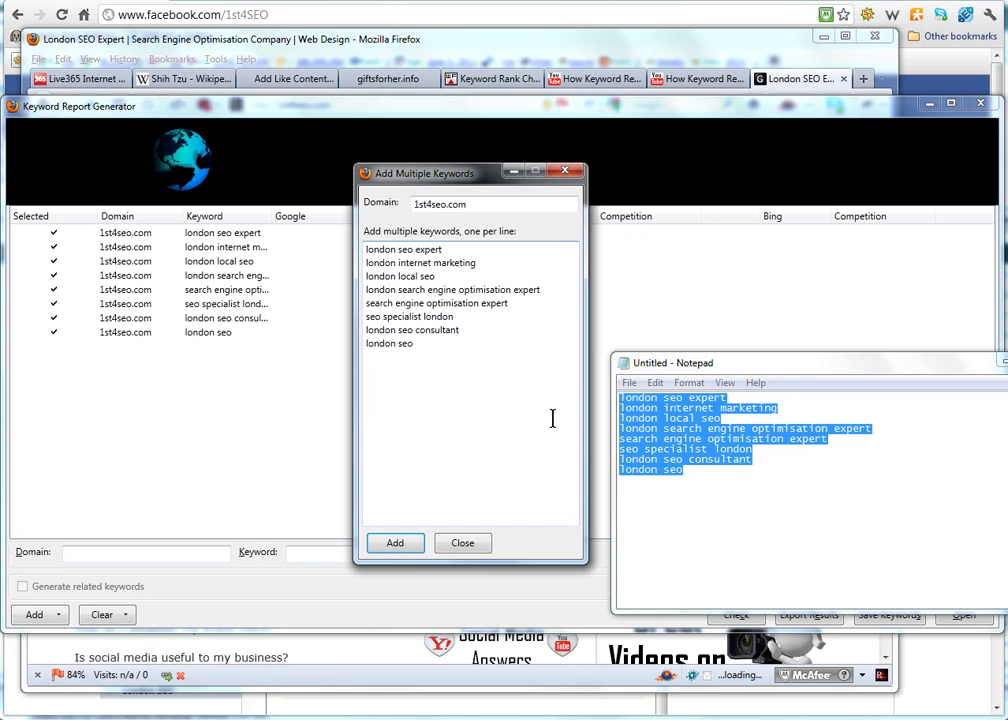
{"action": "left_click", "coordinate": [463, 550]}
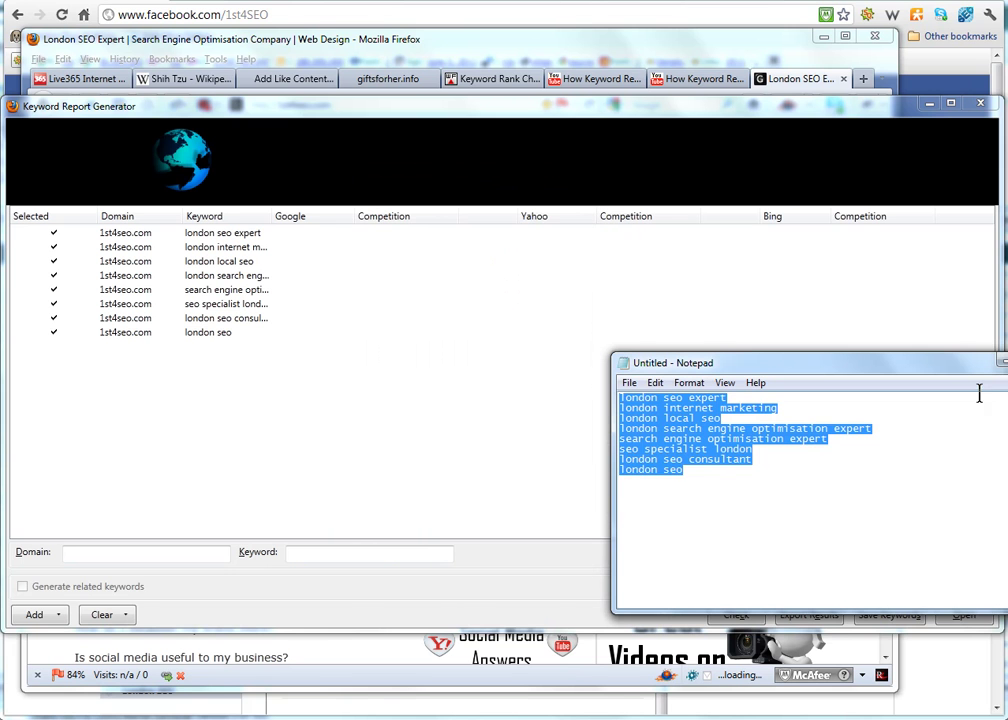
Minimize Notepad, run the ranking check for all eight keywords, and widen the Keyword column
{"action": "left_click", "coordinate": [1003, 366]}
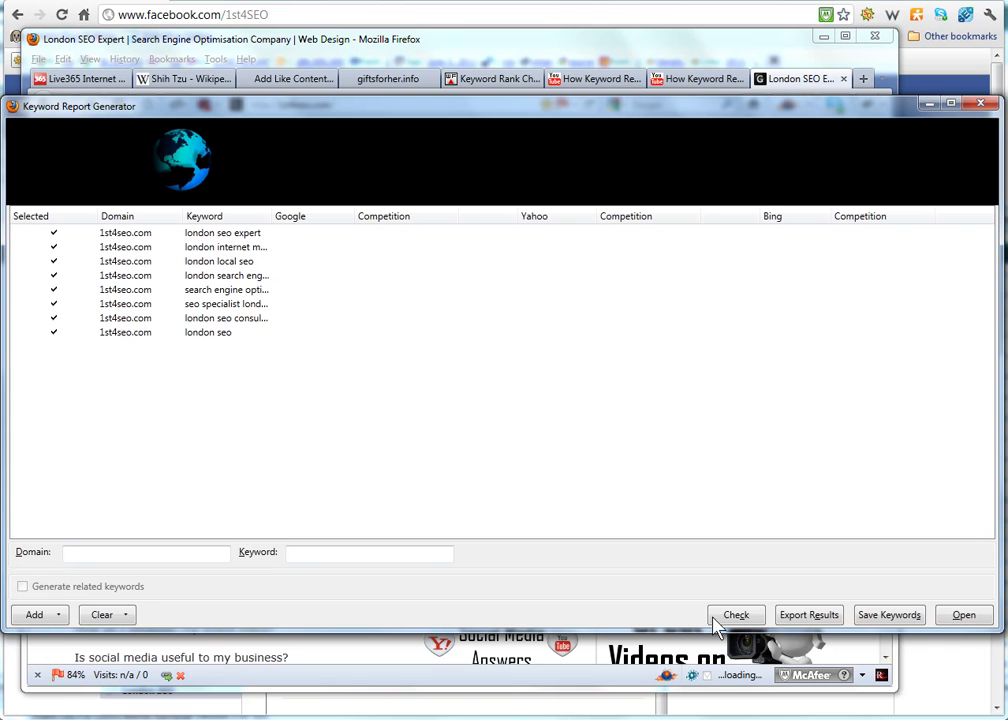
{"action": "left_click", "coordinate": [736, 618]}
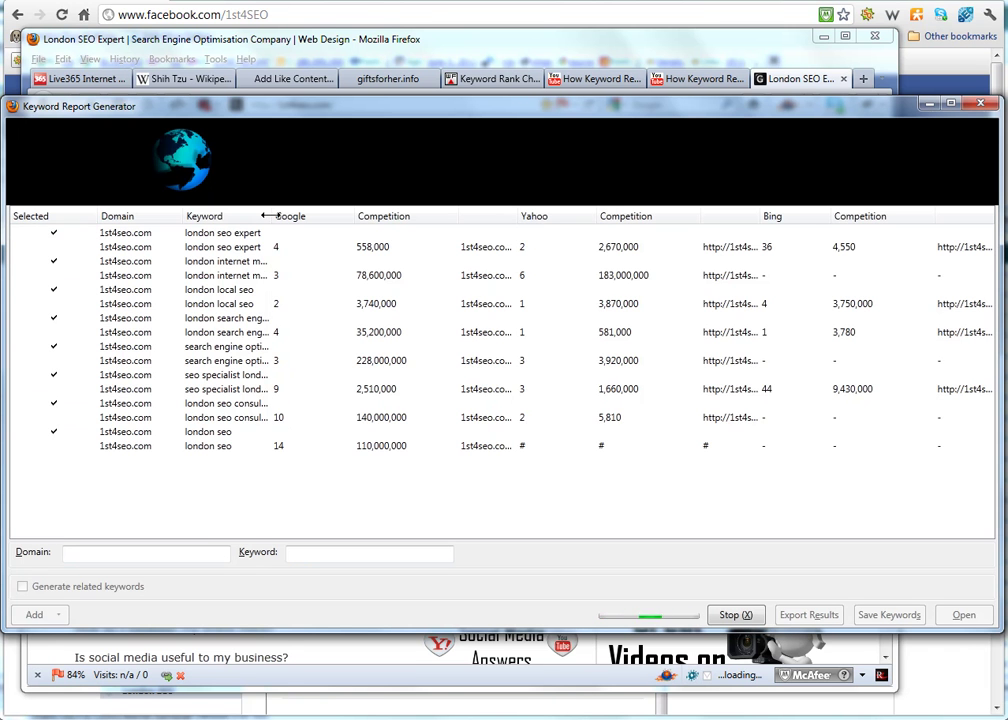
{"action": "left_click_drag", "start_coordinate": [268, 215], "coordinate": [362, 216]}
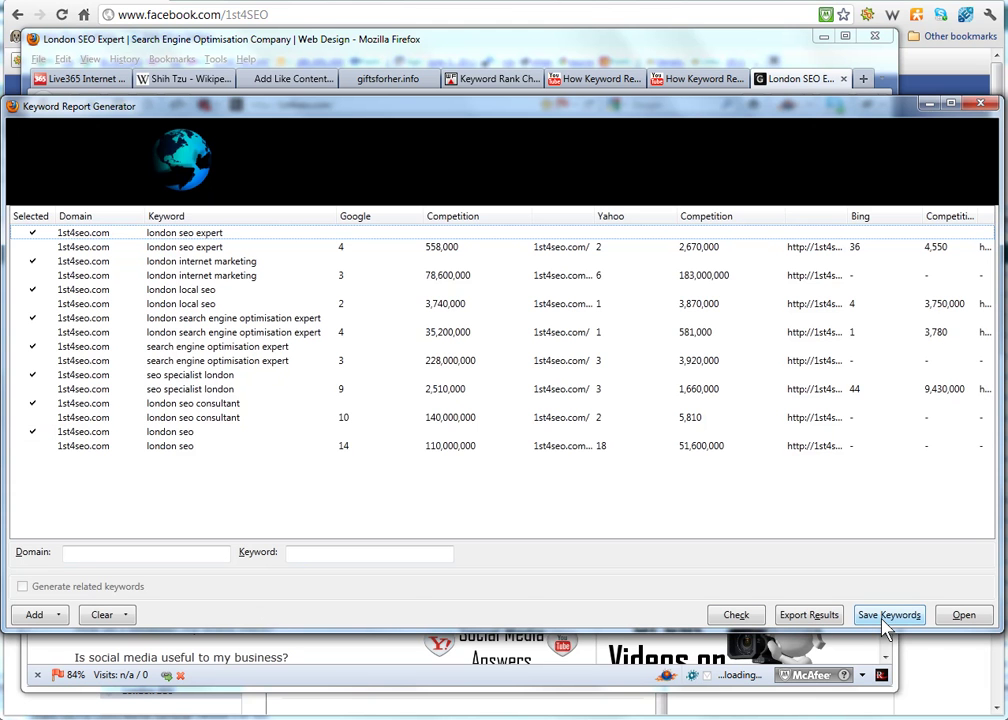
Review the CSV export options for the results, then cancel the export
{"action": "left_click", "coordinate": [818, 616]}
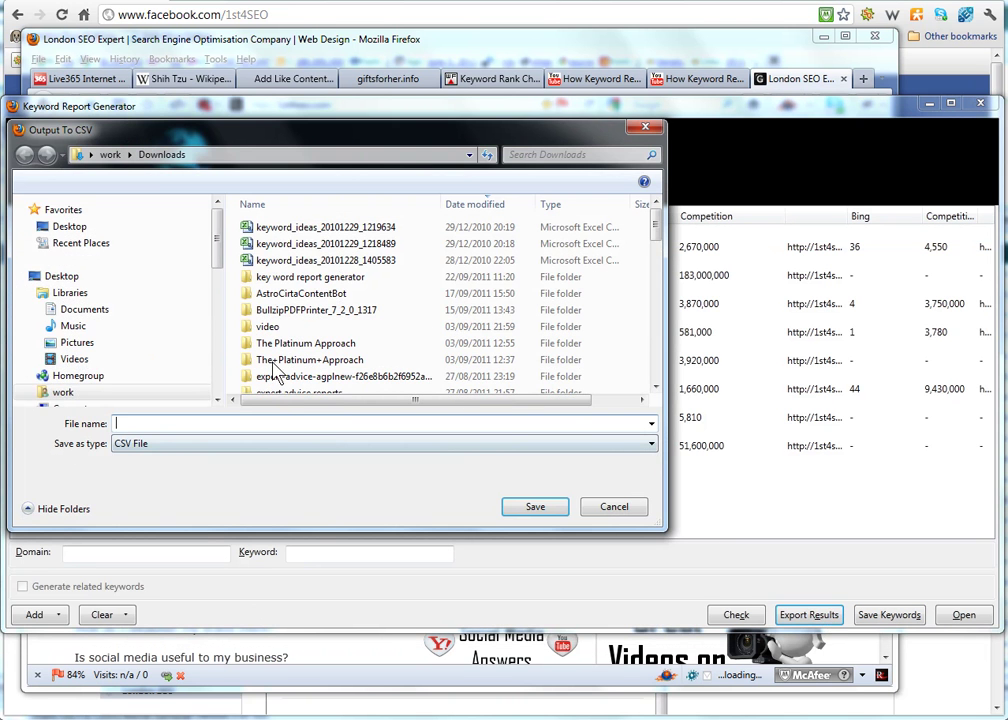
{"action": "left_click", "coordinate": [651, 449]}
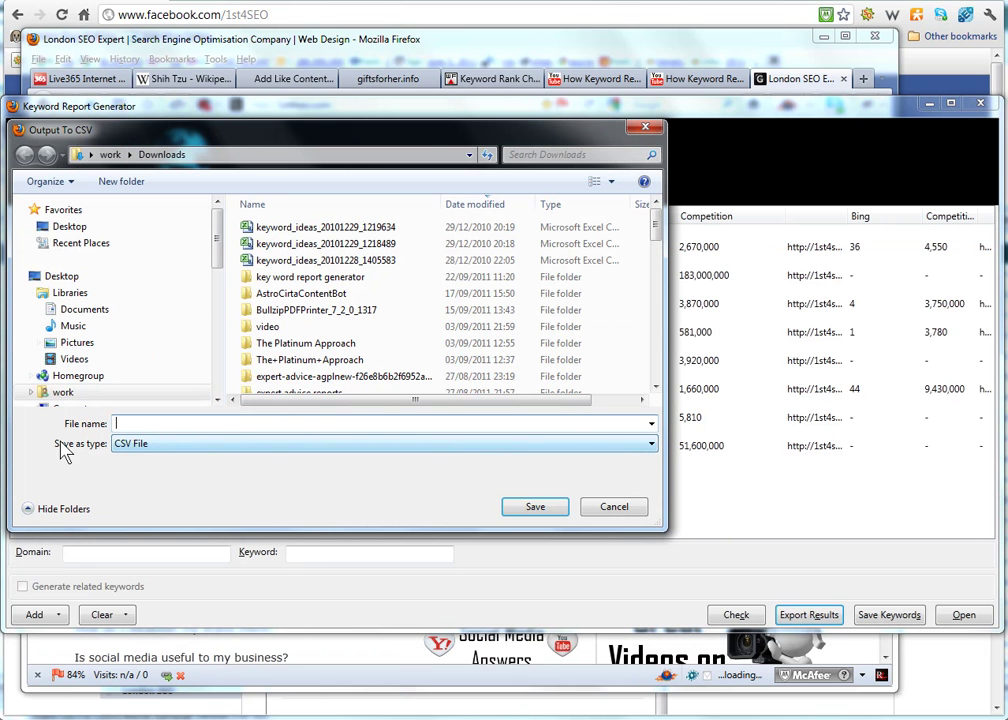
{"action": "left_click", "coordinate": [613, 507]}
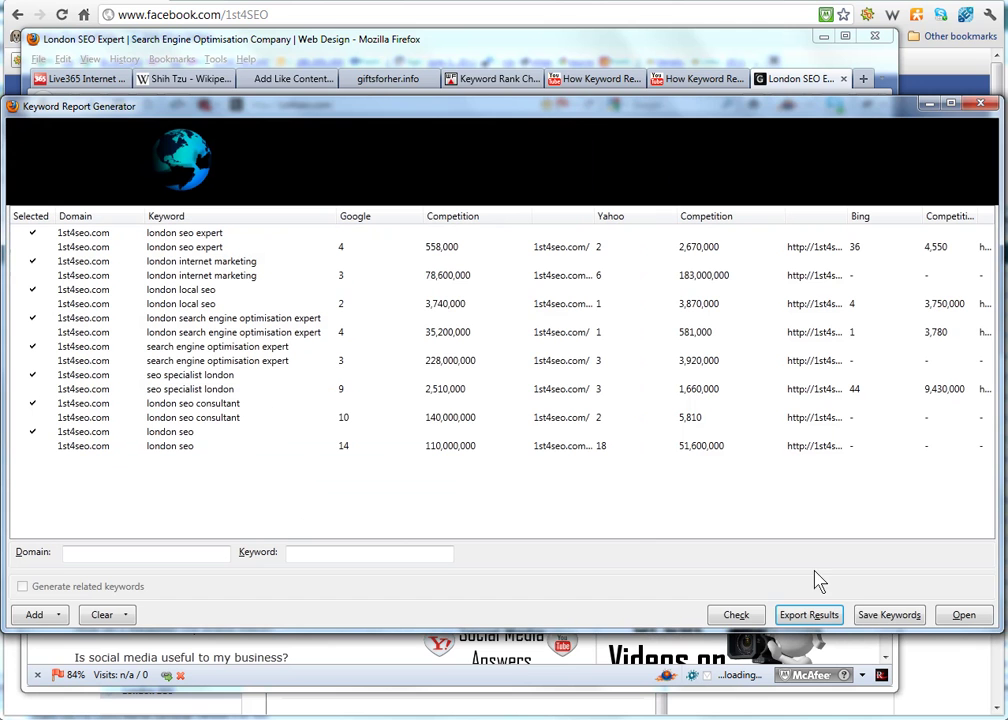
Save the keyword list as a keyword group named '1st4seo'
{"action": "left_click", "coordinate": [870, 617]}
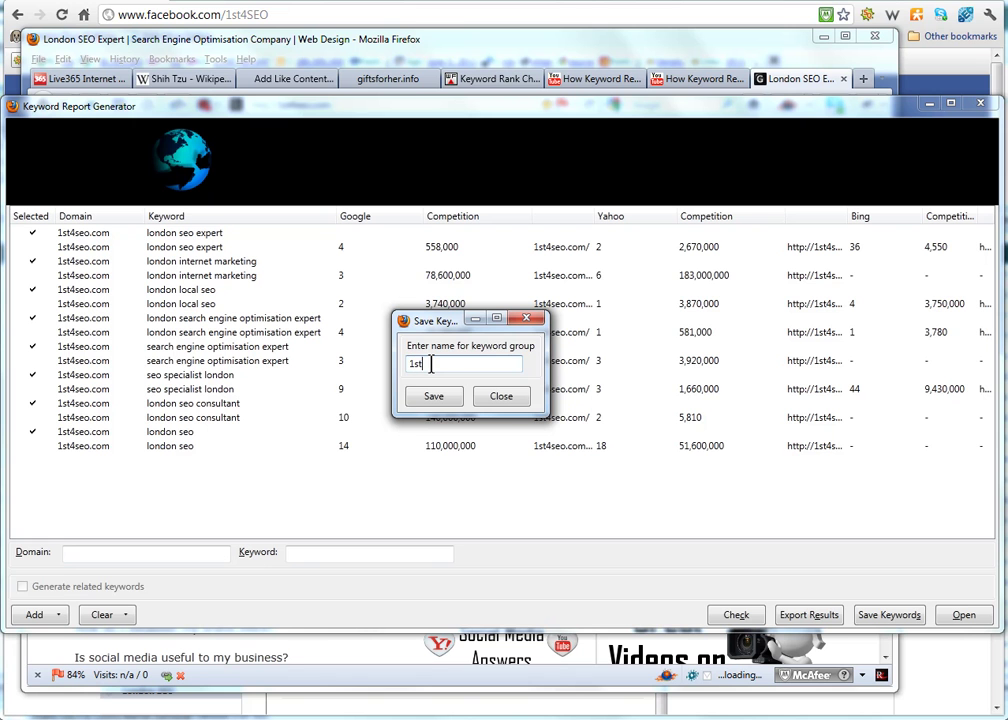
{"action": "type", "text": "1st4seo"}
{"action": "left_click", "coordinate": [433, 398]}
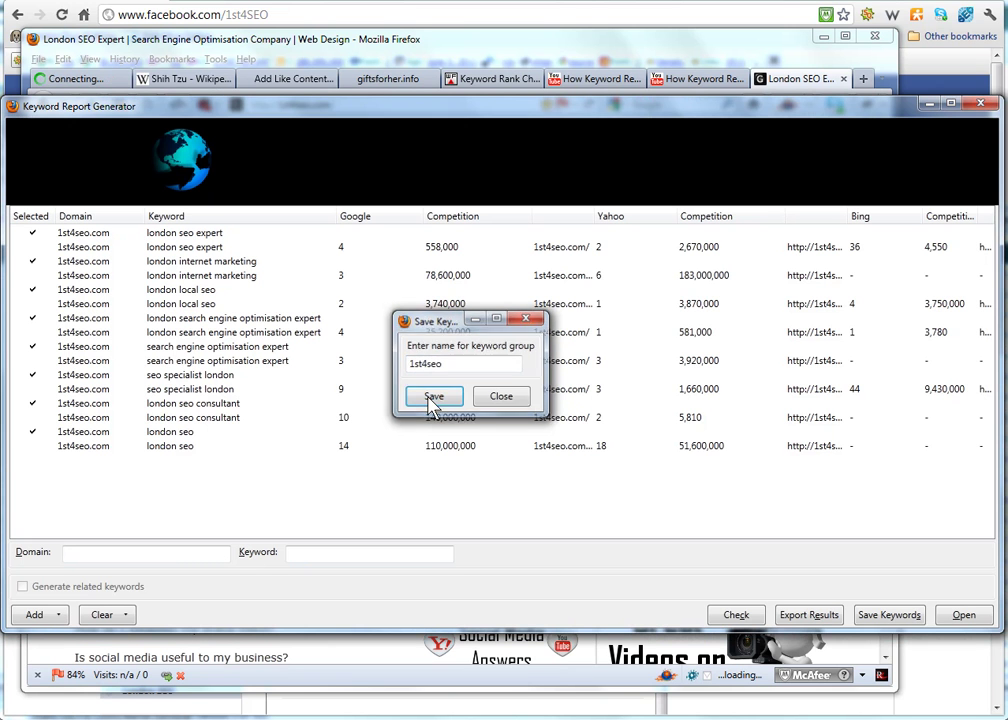
Close the Keyword Report Generator and relaunch it from Tools > KeReGen > Run
{"action": "left_click", "coordinate": [980, 104]}
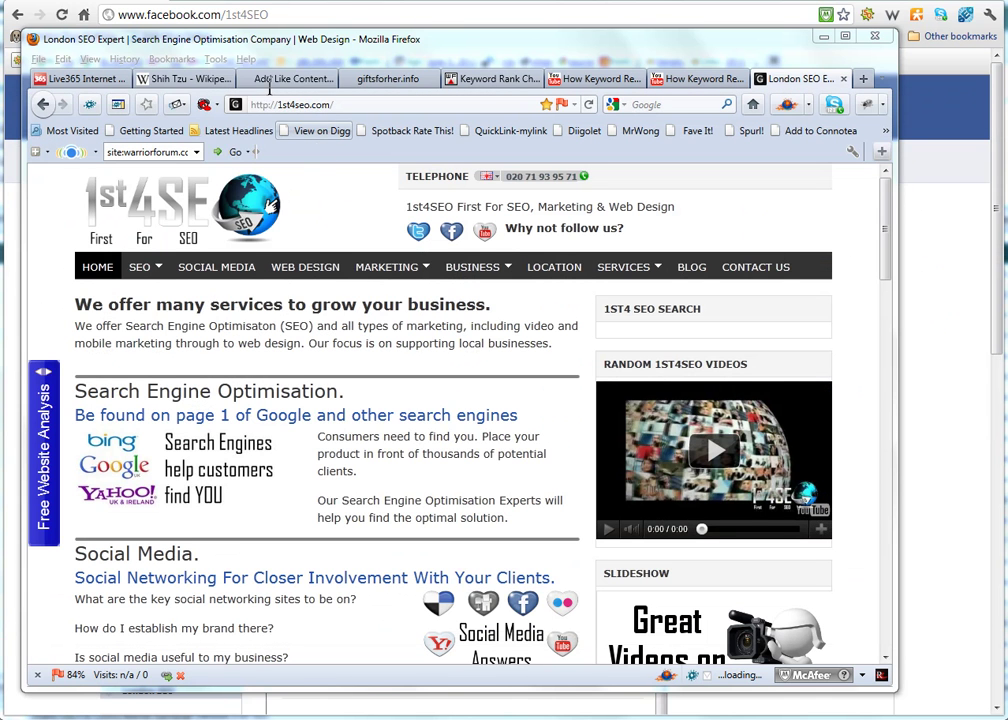
{"action": "left_click", "coordinate": [215, 59]}
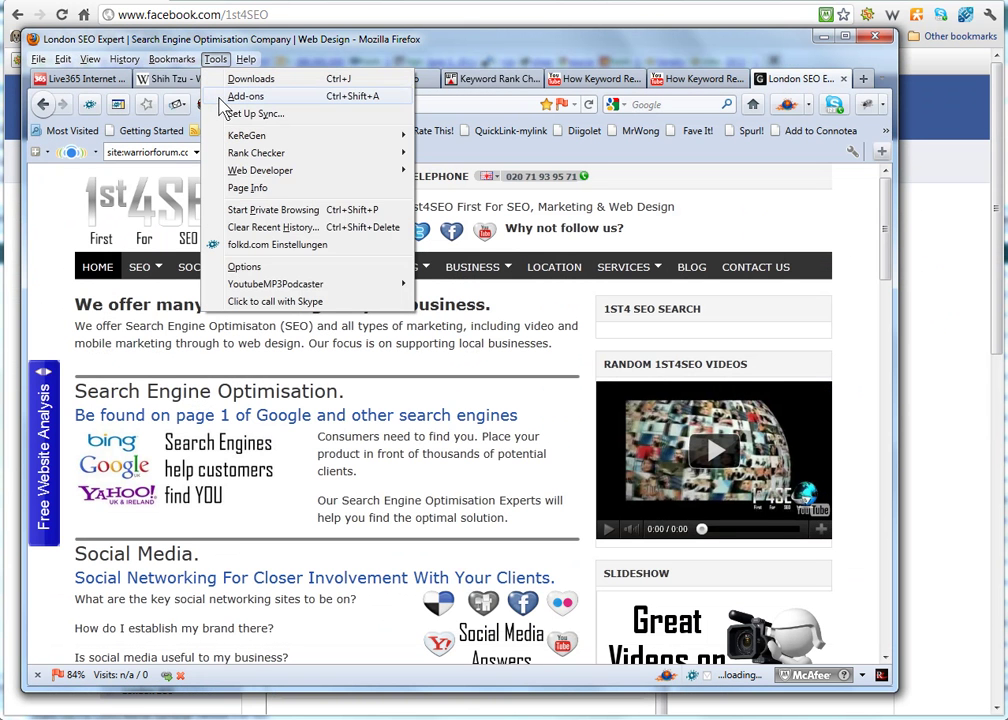
{"action": "mouse_move", "coordinate": [405, 138]}
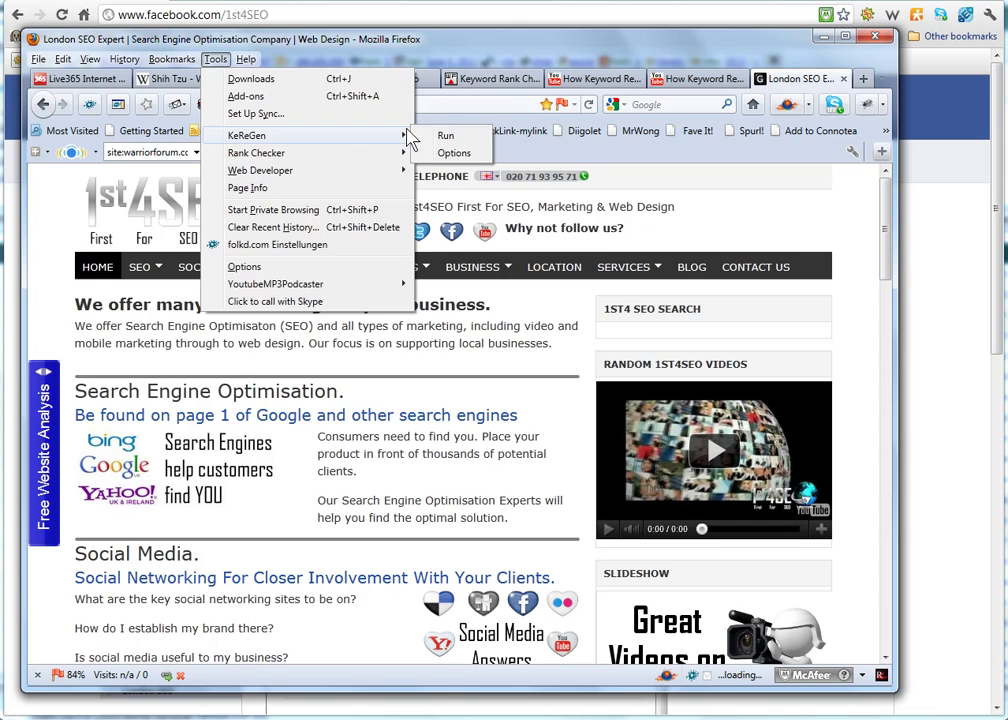
{"action": "left_click", "coordinate": [441, 136]}
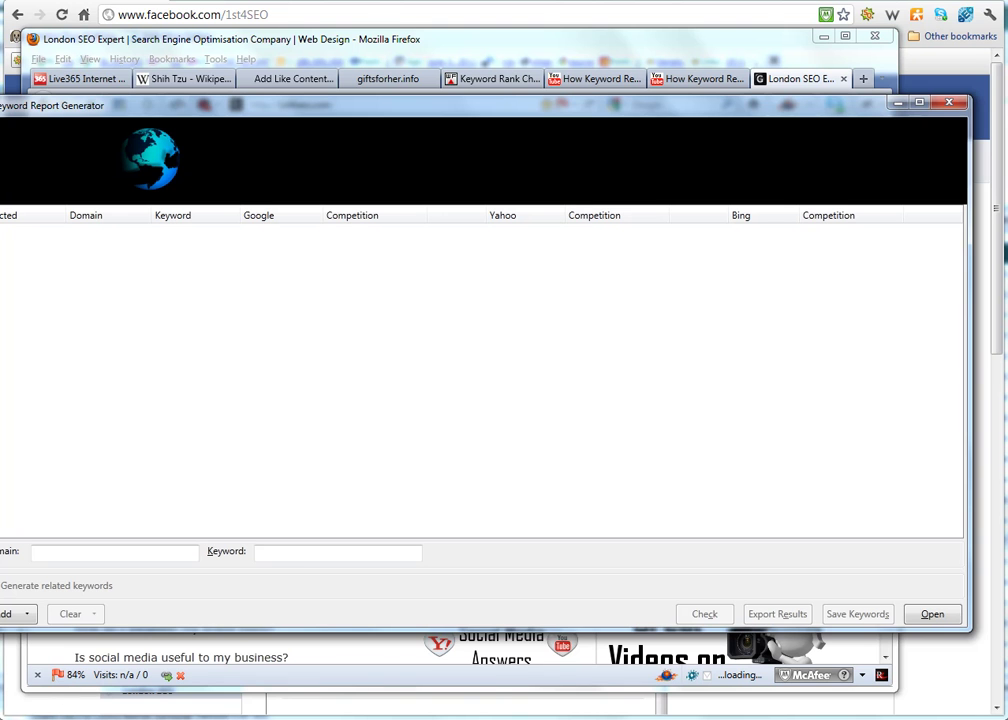
Open the saved '1st4seo' keyword group to reload its eight keywords, then close the dialog
{"action": "left_click", "coordinate": [931, 614]}
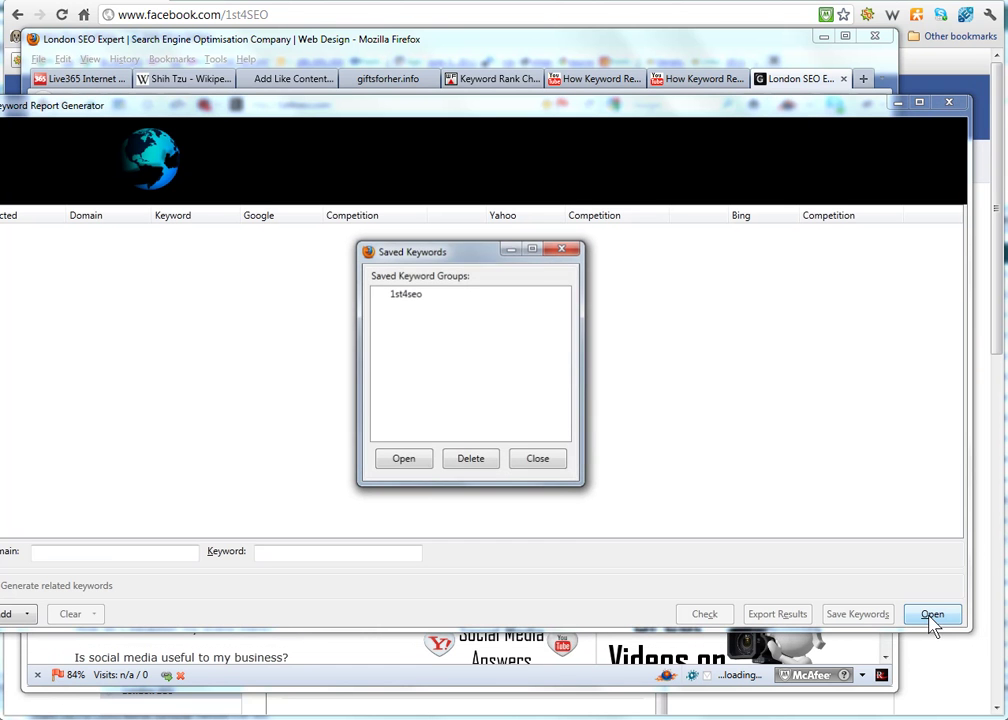
{"action": "left_click", "coordinate": [410, 296]}
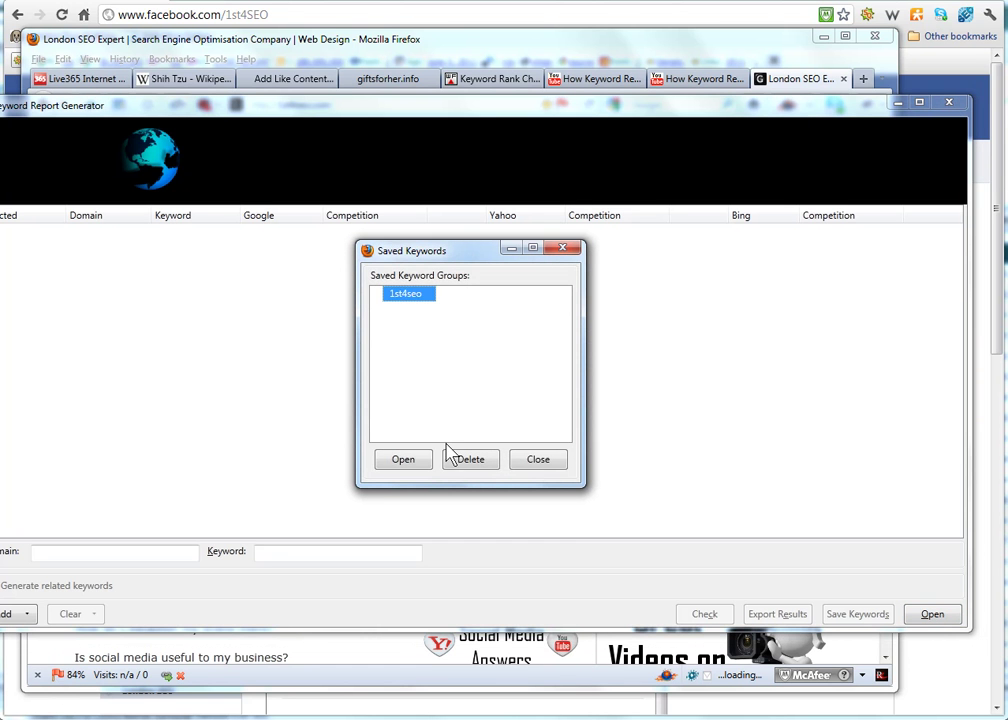
{"action": "left_click", "coordinate": [414, 464]}
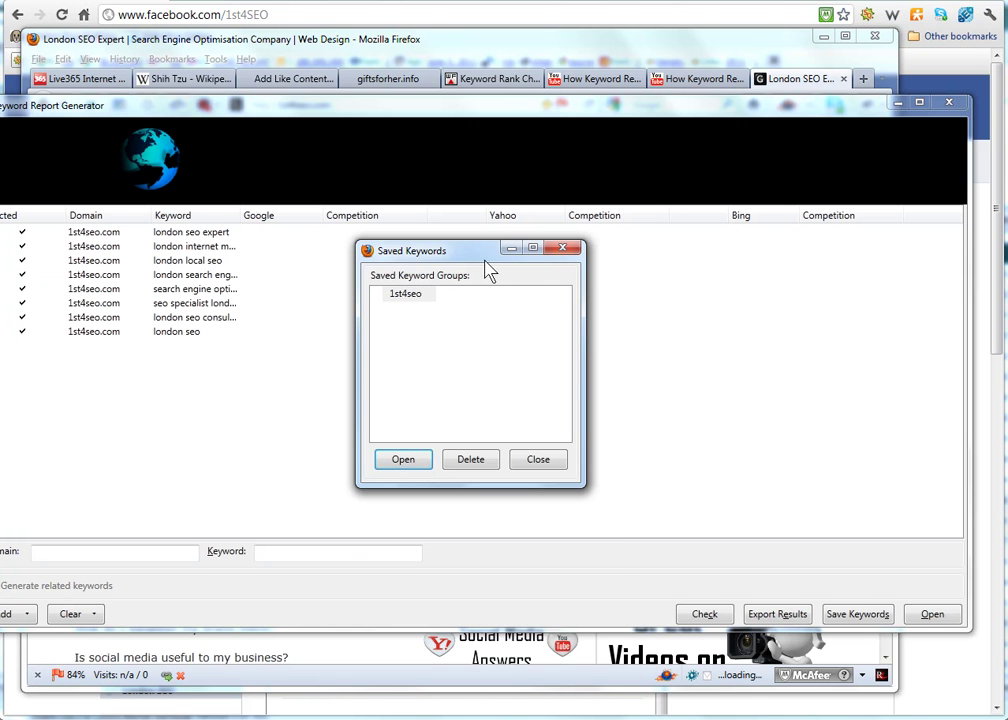
{"action": "left_click_drag", "start_coordinate": [485, 258], "coordinate": [506, 371]}
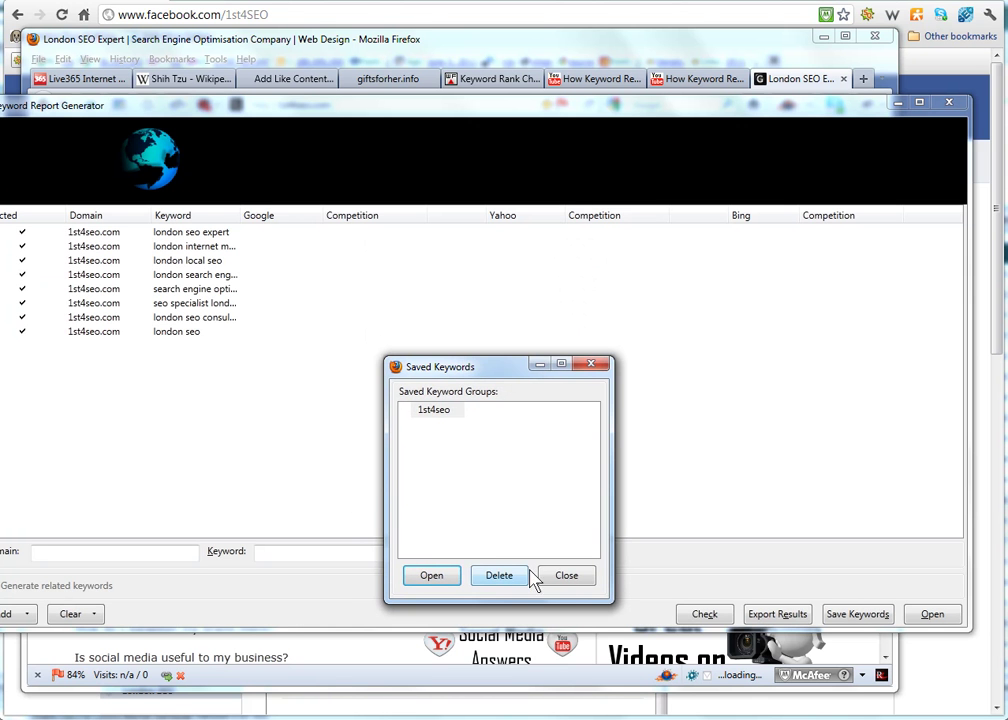
{"action": "left_click", "coordinate": [572, 578]}
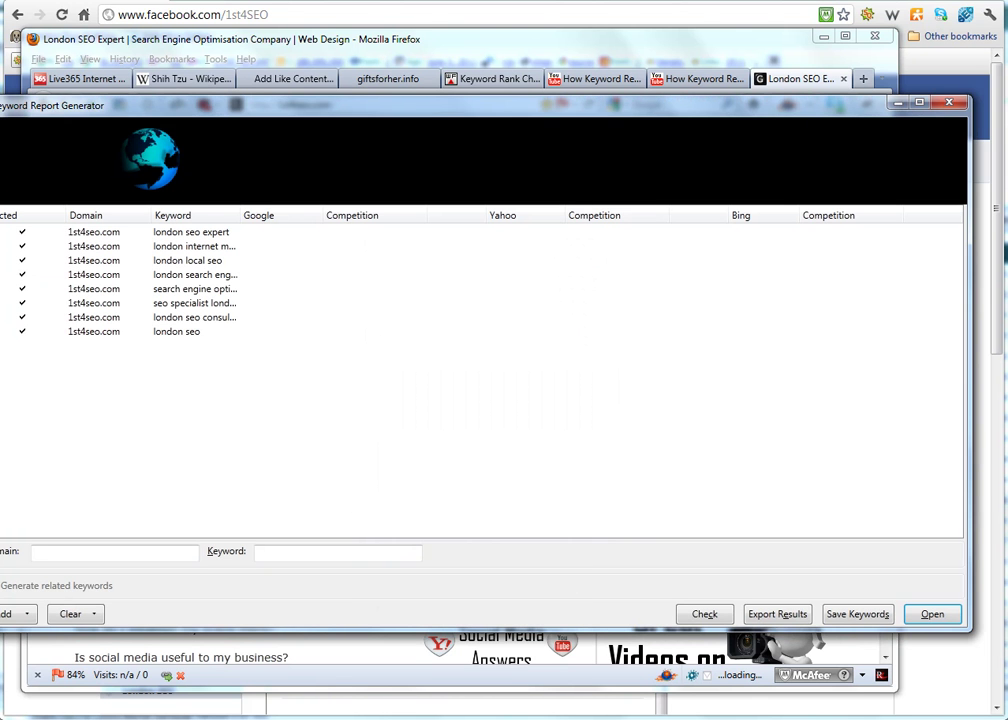